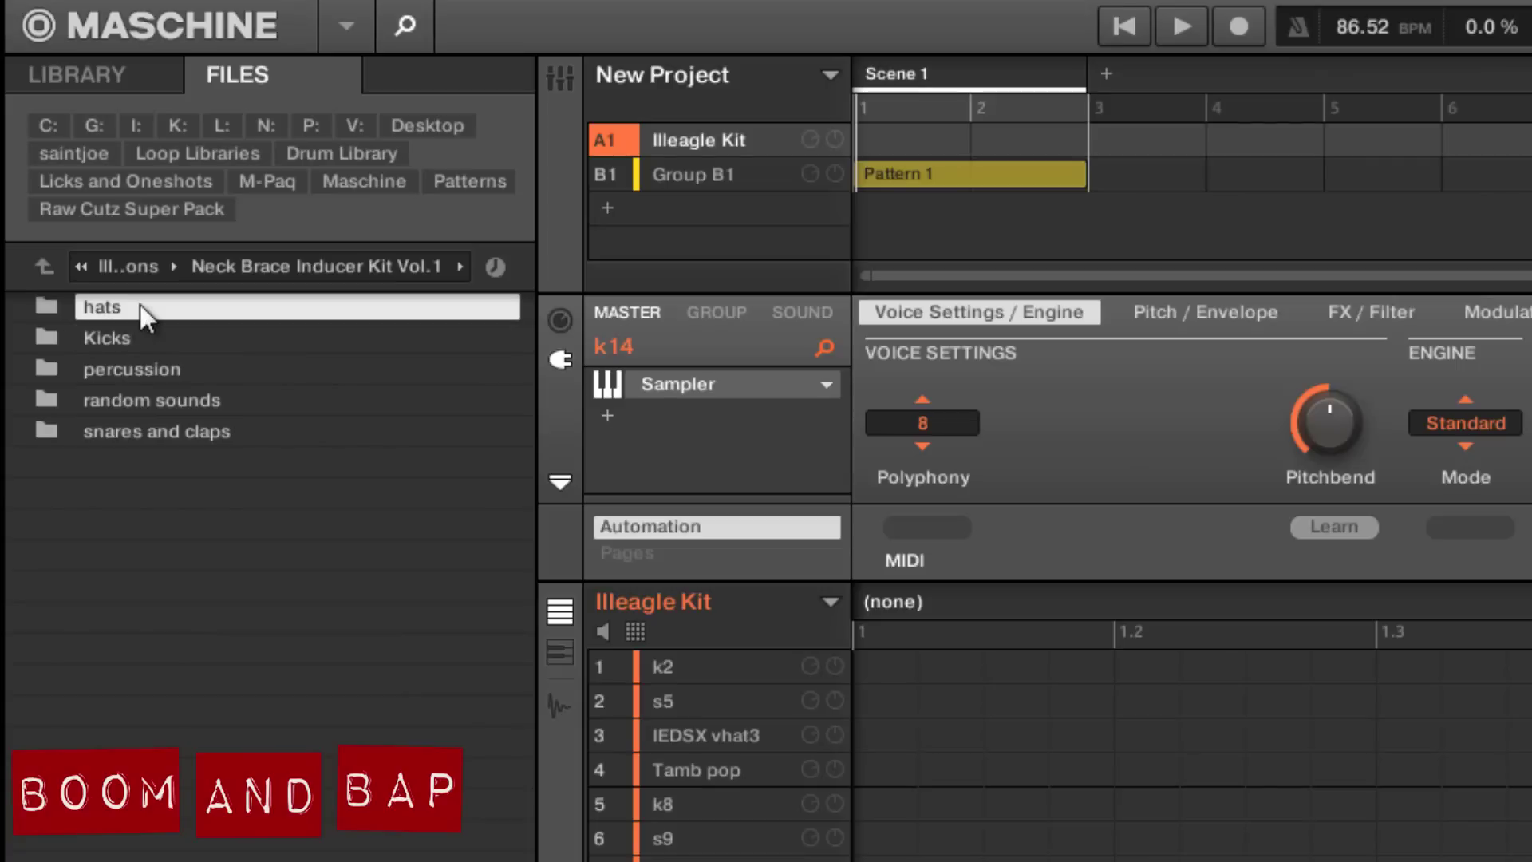
# Step: Audition three hi-hat samples from the kit's hats folder
pyautogui.doubleClick(140, 307)
pyautogui.click(166, 398)
pyautogui.click(218, 590)
pyautogui.click(275, 742)
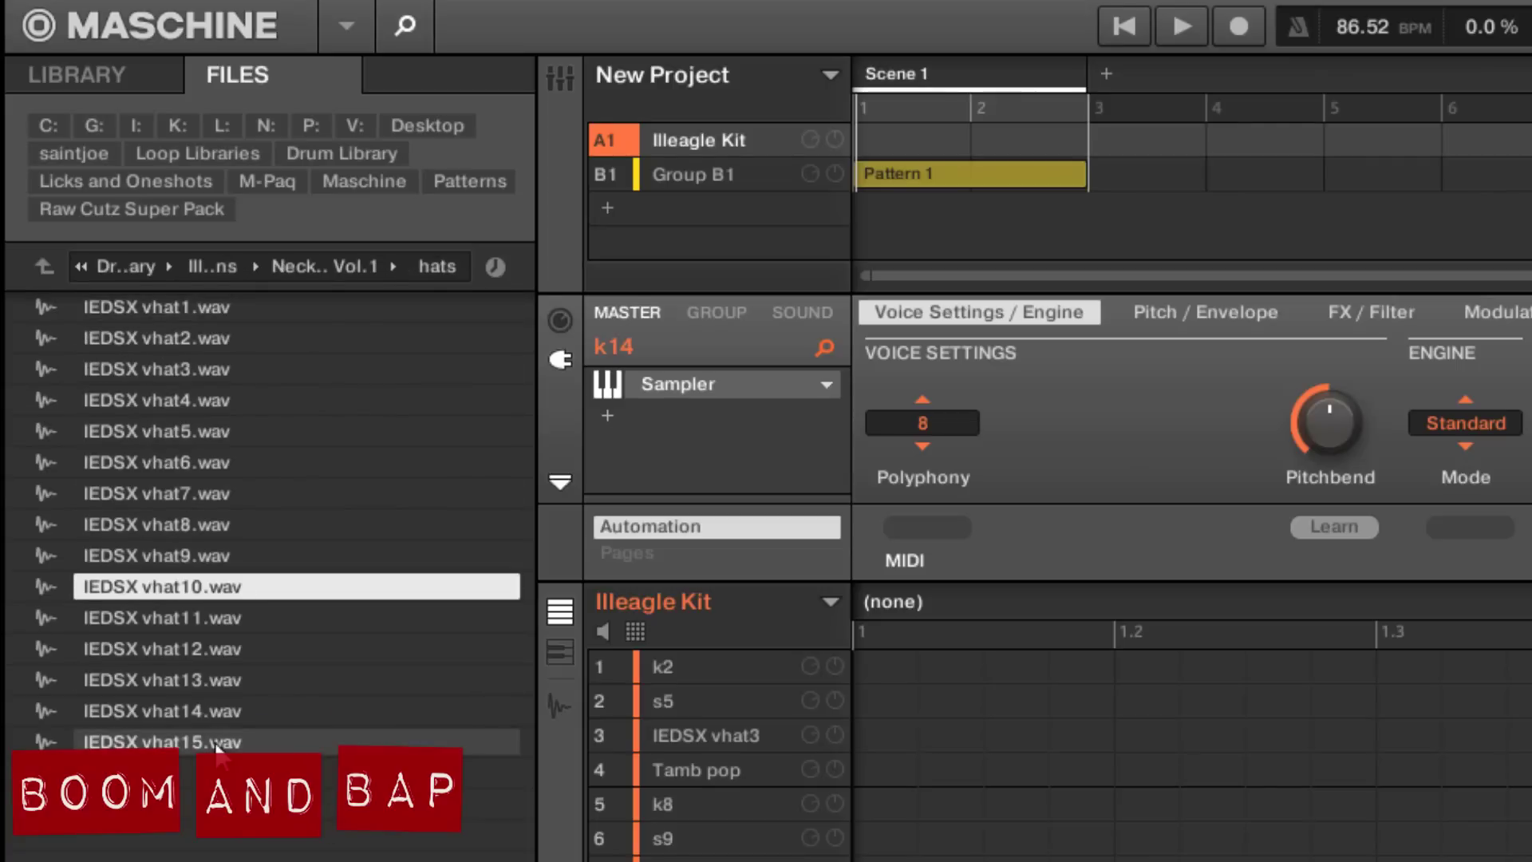
# Step: Audition the k2, k7 and k14 samples in the Kicks folder
pyautogui.click(46, 269)
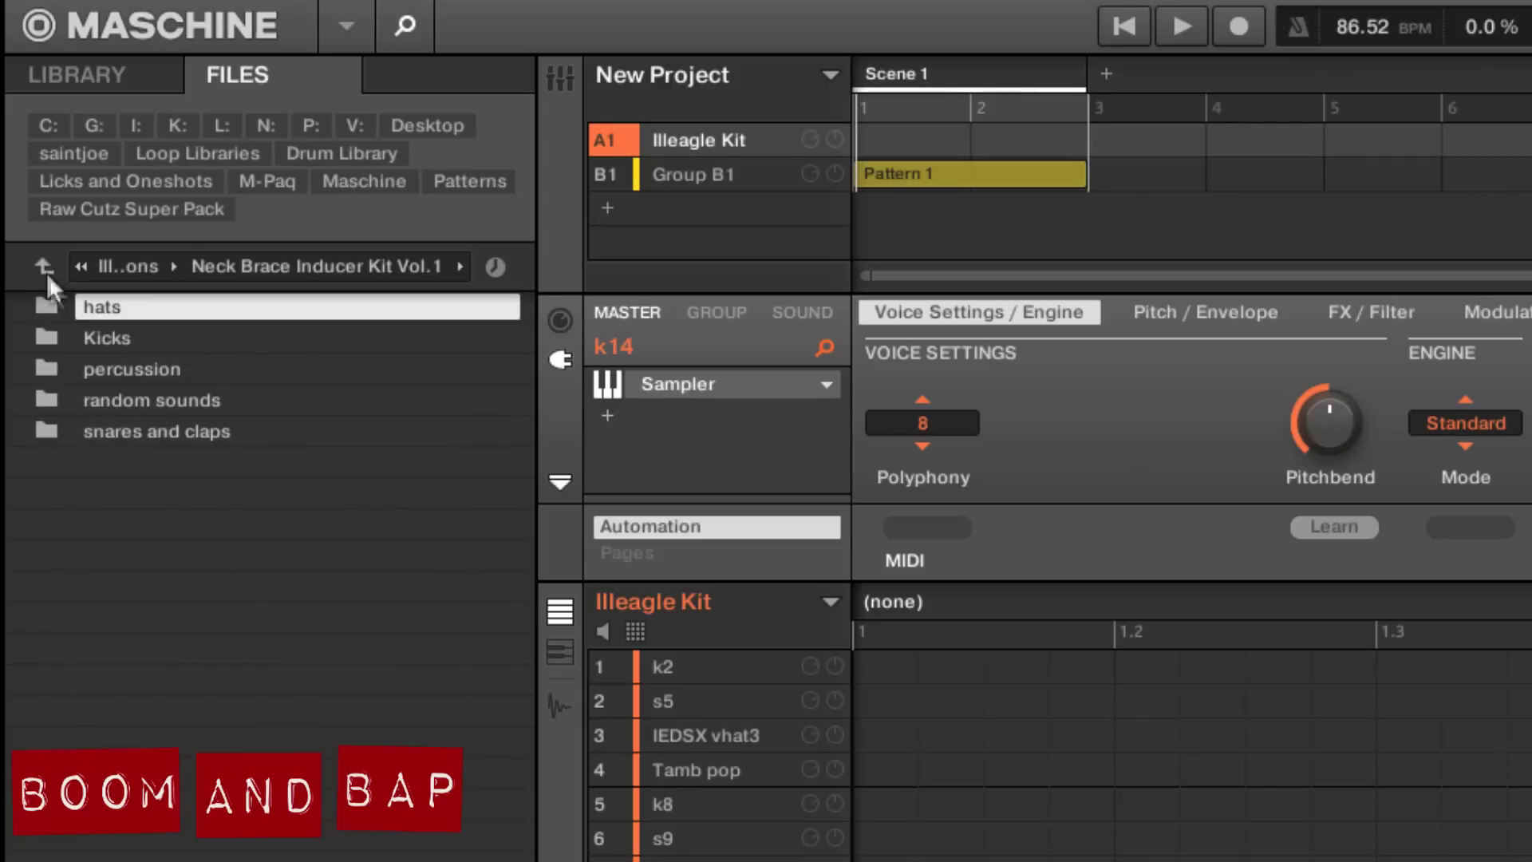
pyautogui.doubleClick(108, 340)
pyautogui.click(131, 337)
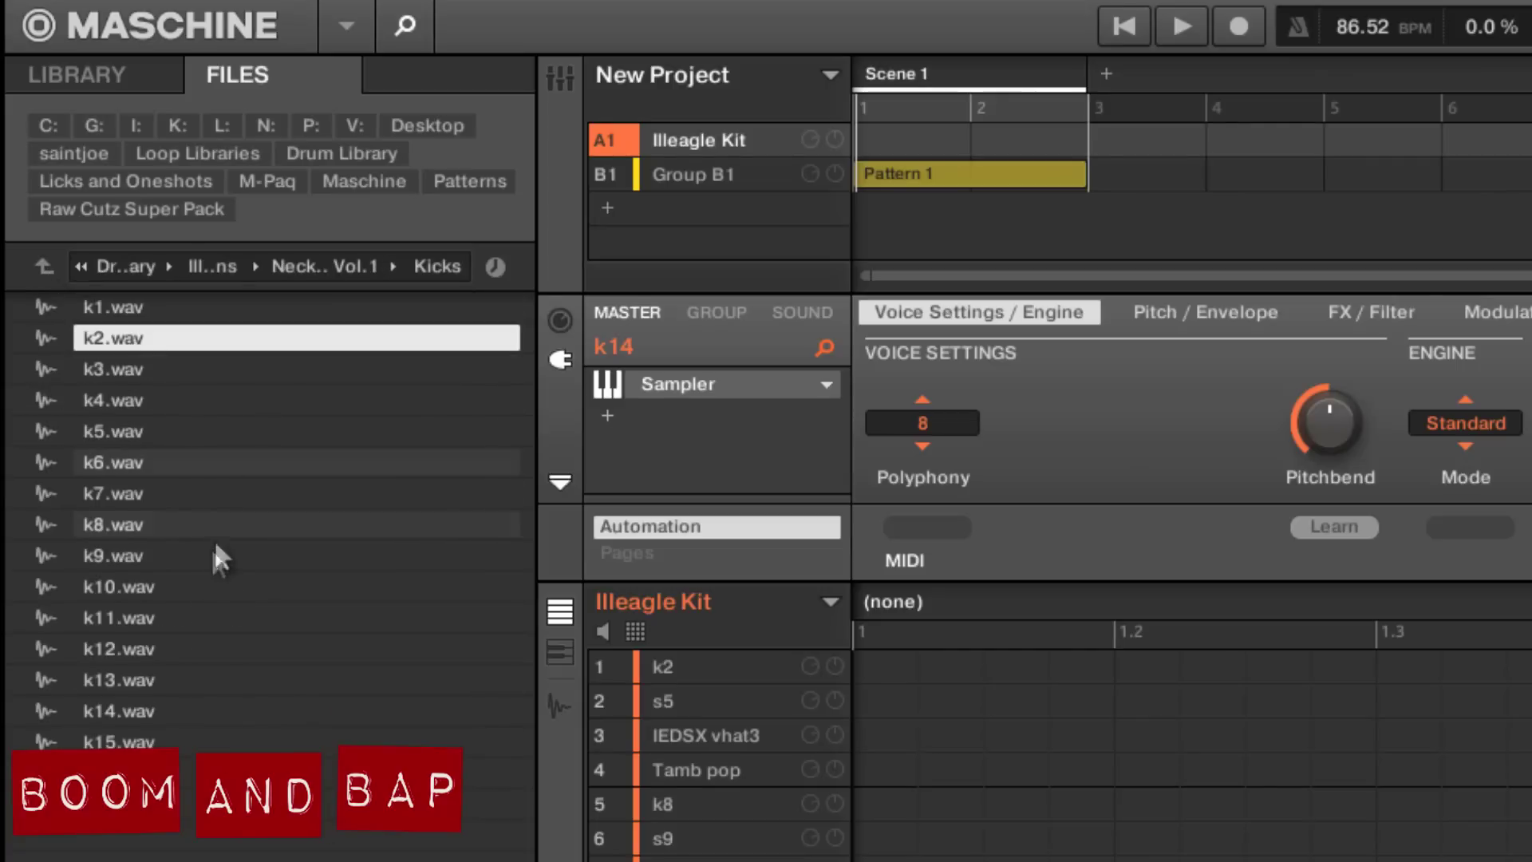
pyautogui.click(136, 495)
pyautogui.click(154, 712)
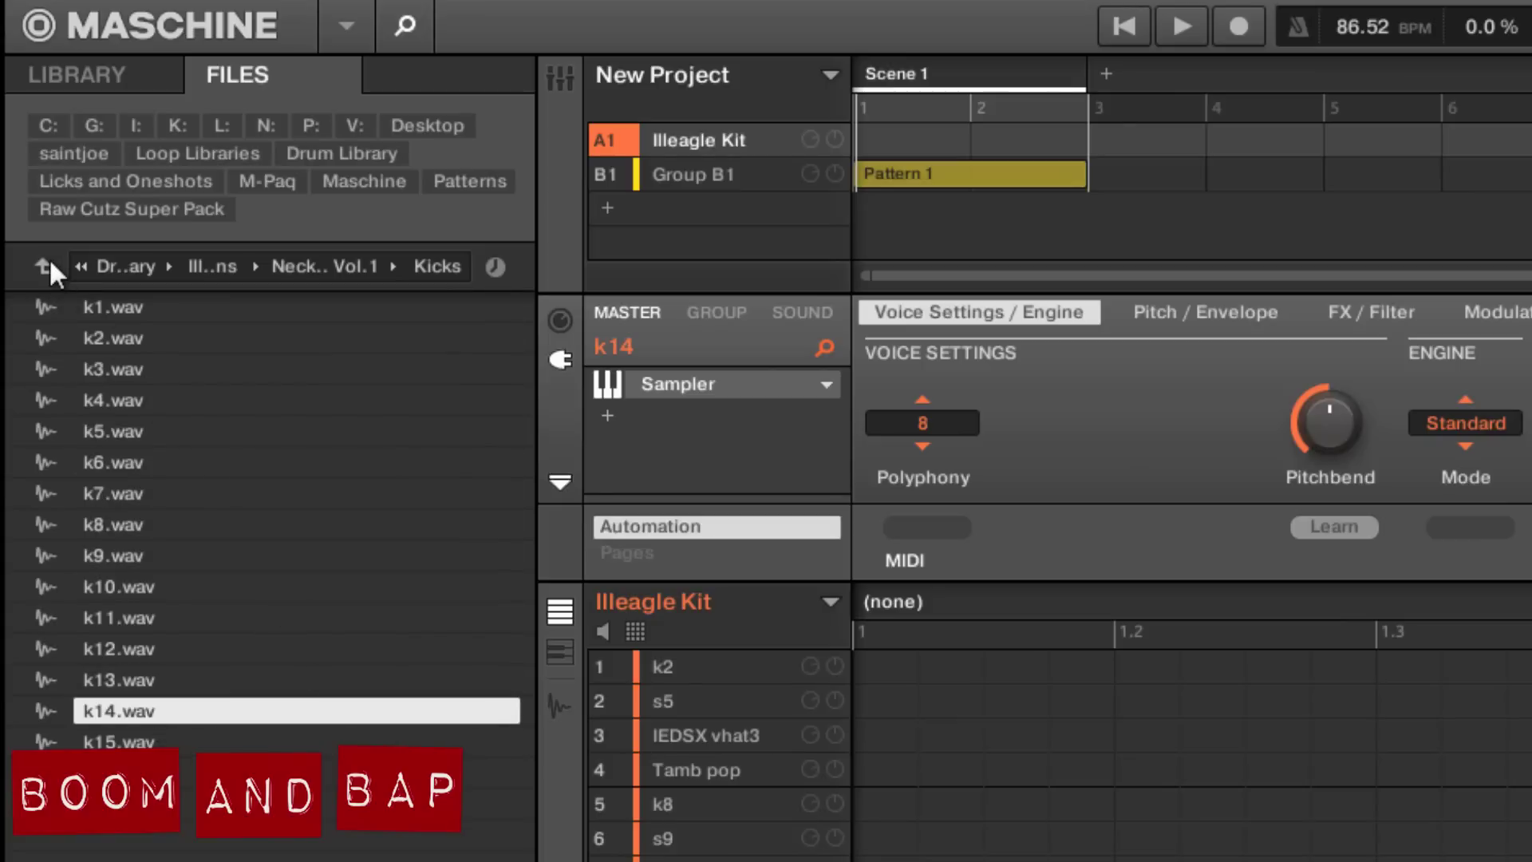
# Step: Audition Clean Perc, another percussion sample and Vinyl Perc in the percussion folder
pyautogui.click(45, 266)
pyautogui.doubleClick(146, 371)
pyautogui.click(165, 371)
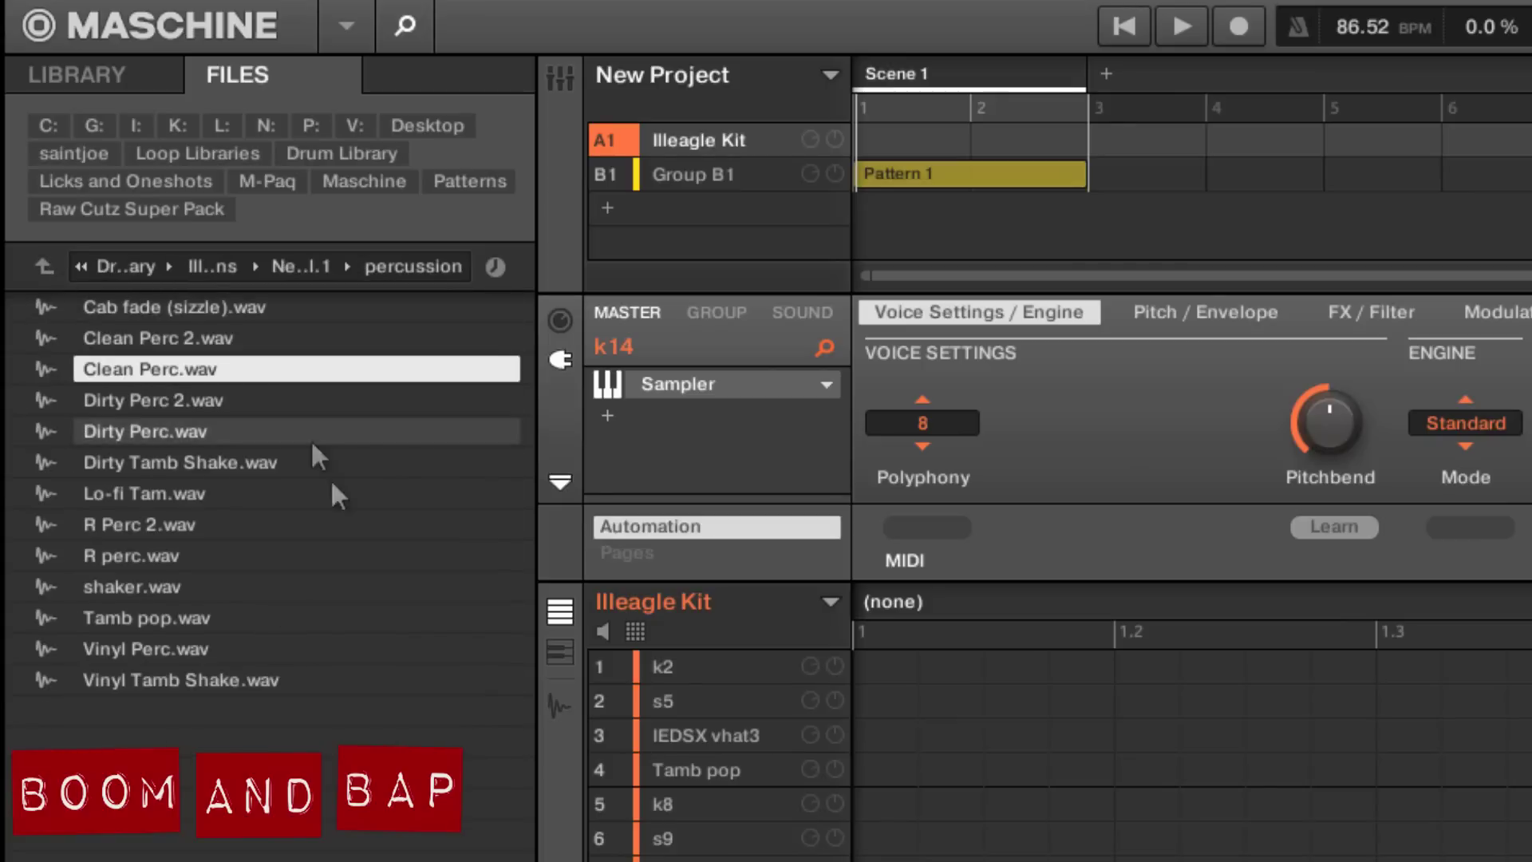
pyautogui.click(273, 524)
pyautogui.click(197, 644)
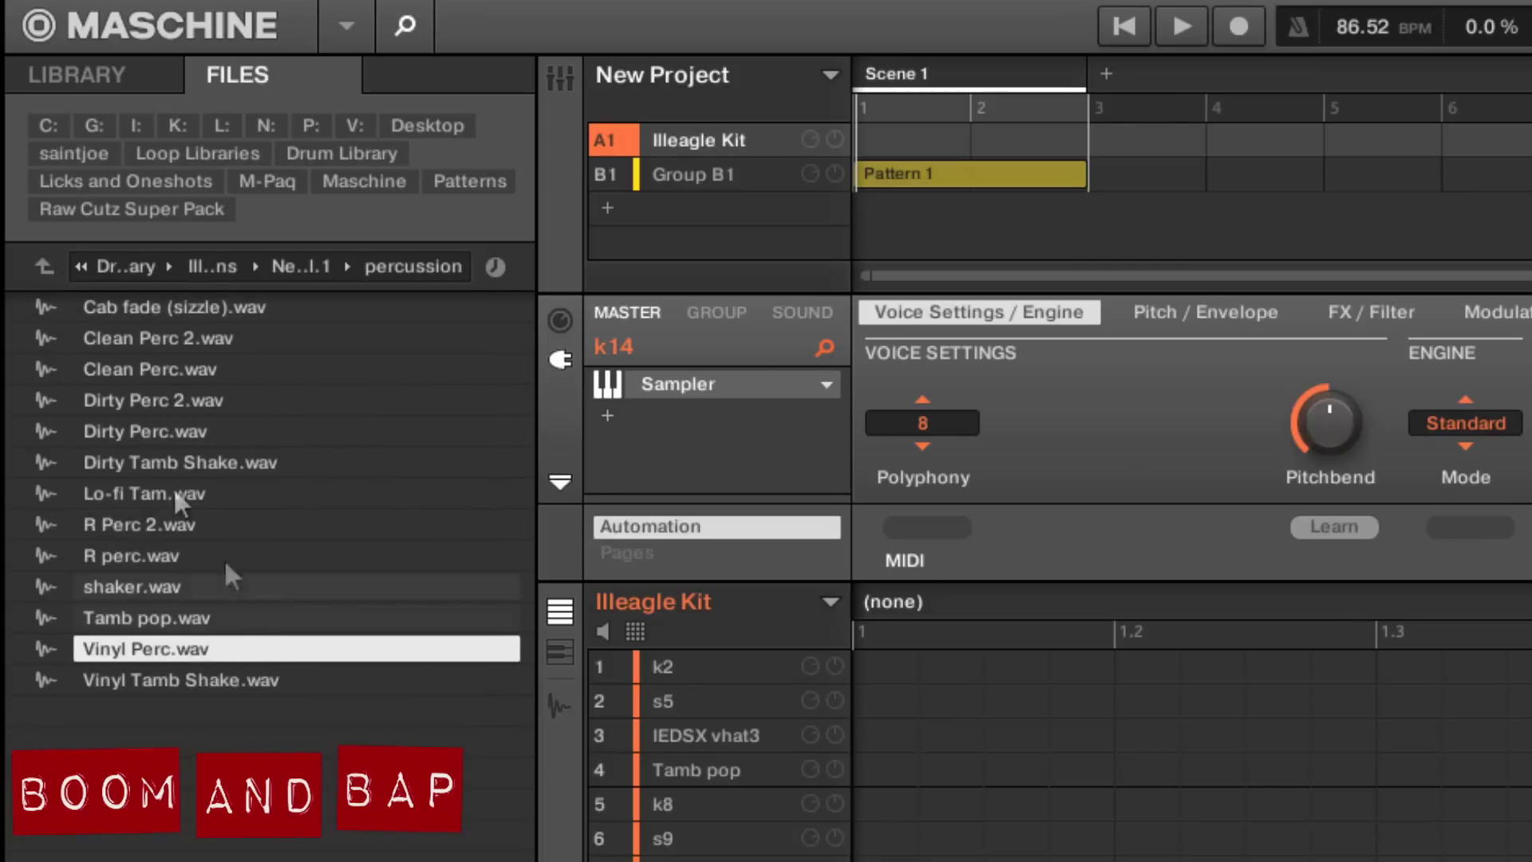
# Step: Audition the Lo-fi K1 and Plas Bag hit samples in the random sounds folder
pyautogui.click(45, 266)
pyautogui.click(134, 400)
pyautogui.doubleClick(135, 400)
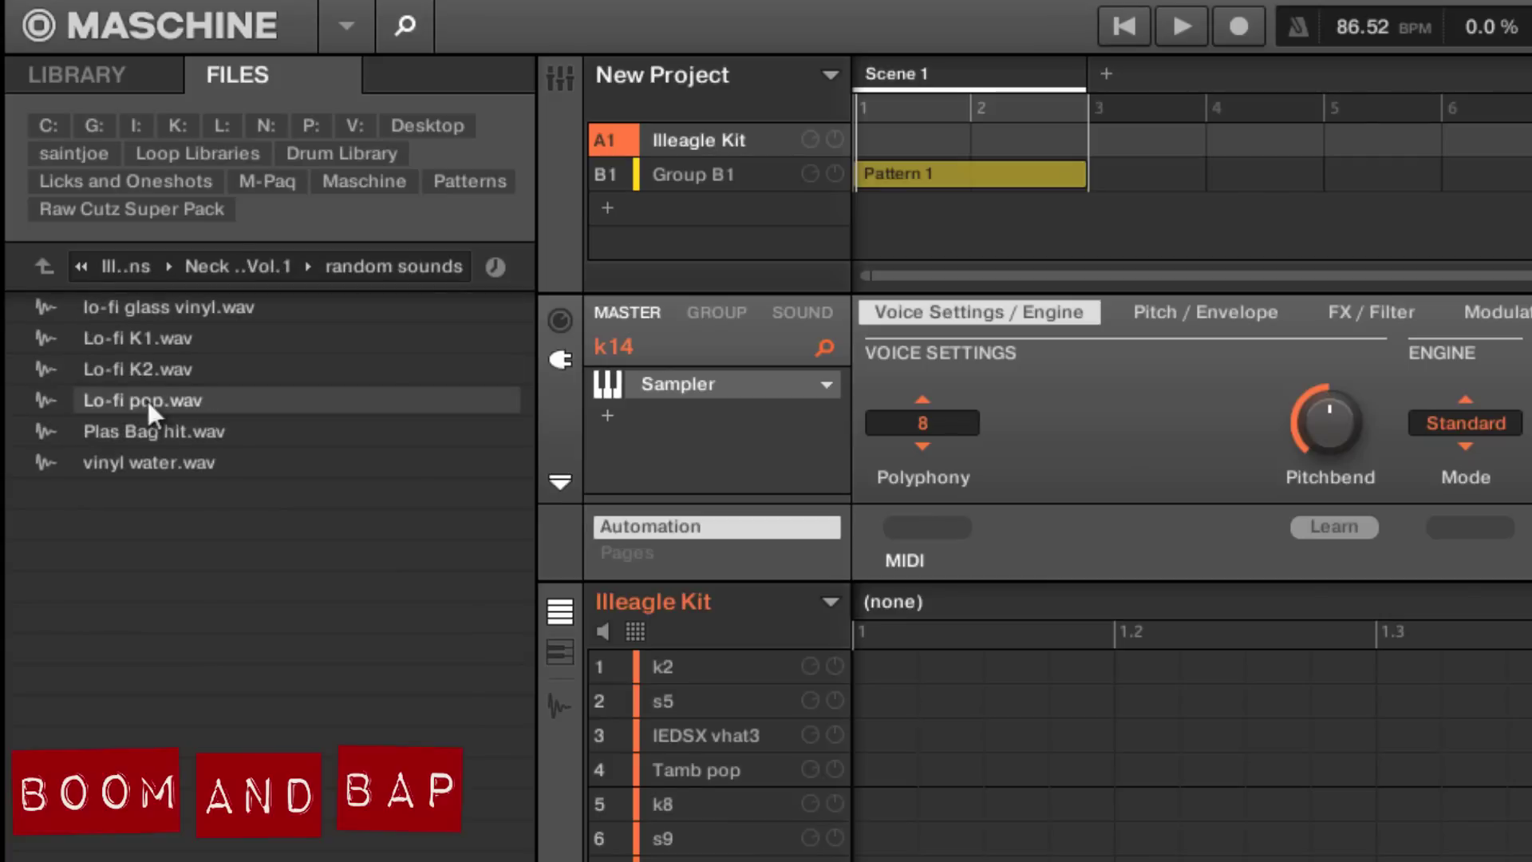
pyautogui.click(157, 338)
pyautogui.click(197, 428)
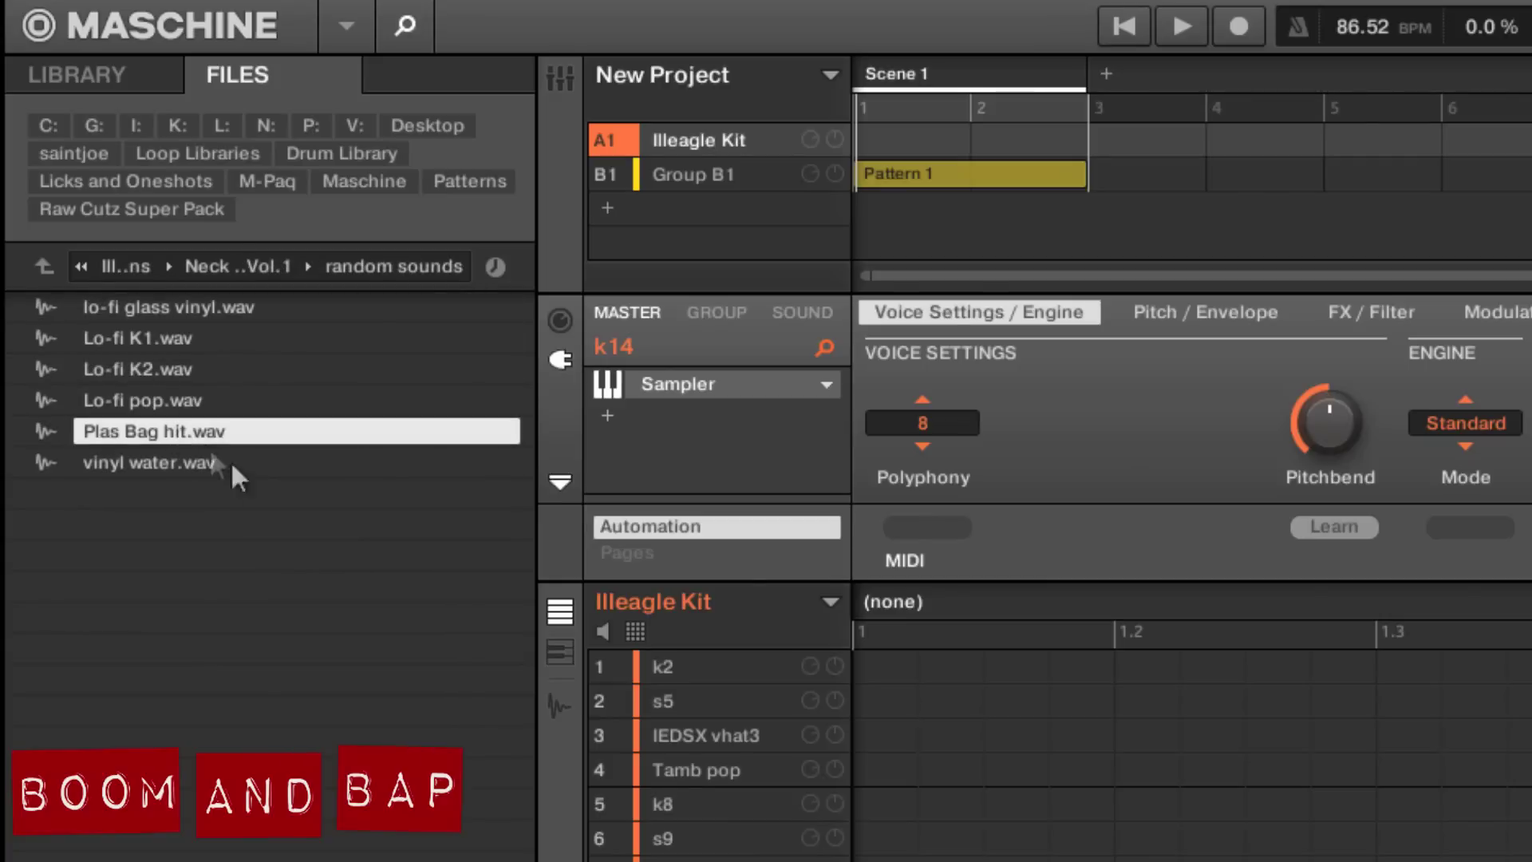
# Step: Preview the s4 snare sample in the snares and claps folder
pyautogui.click(43, 266)
pyautogui.click(149, 431)
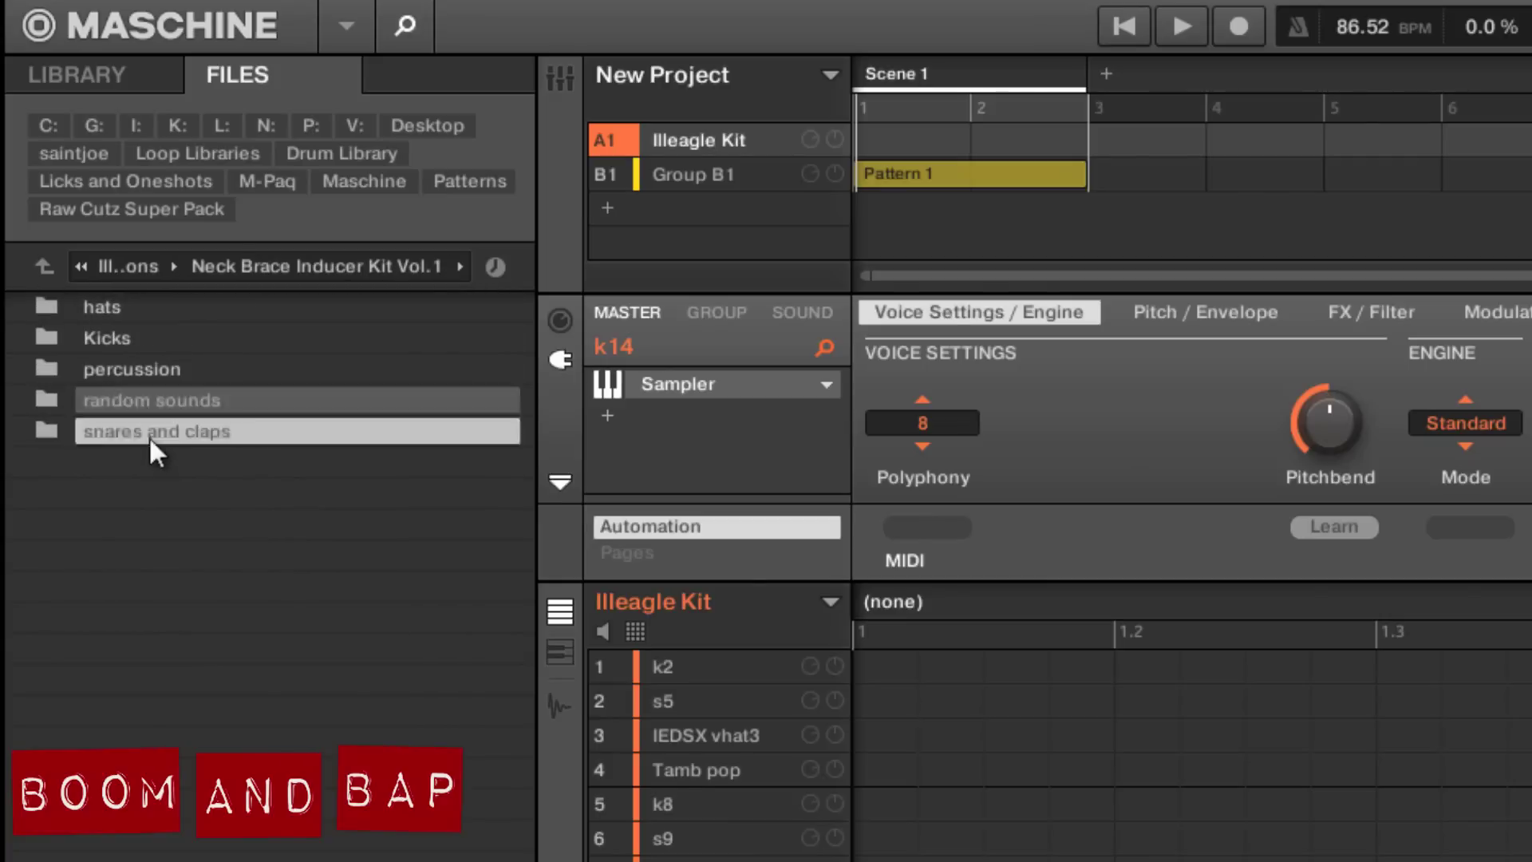
pyautogui.doubleClick(150, 431)
pyautogui.click(120, 366)
pyautogui.click(285, 557)
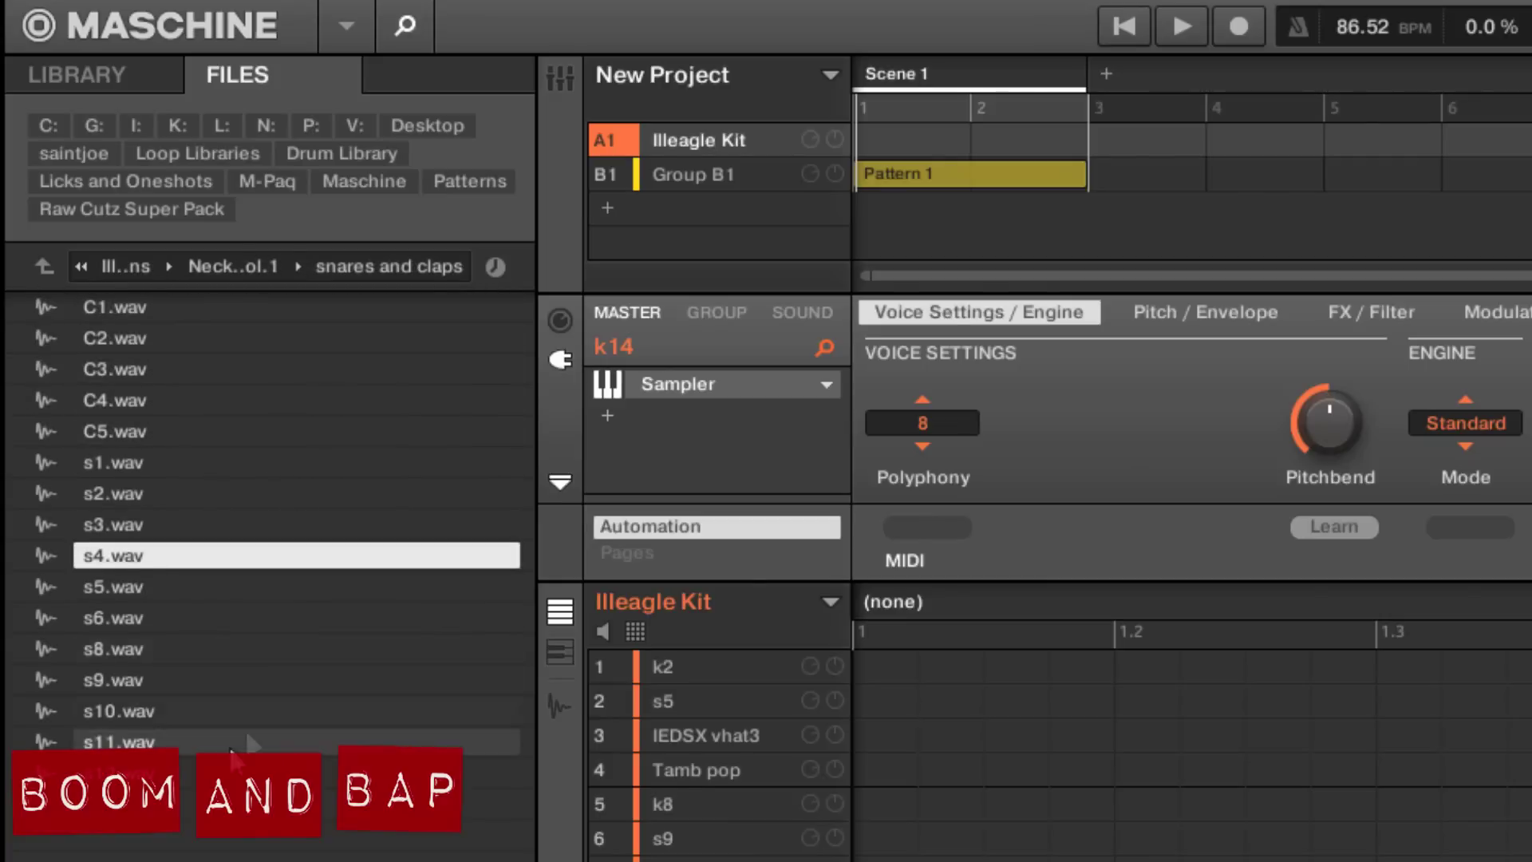